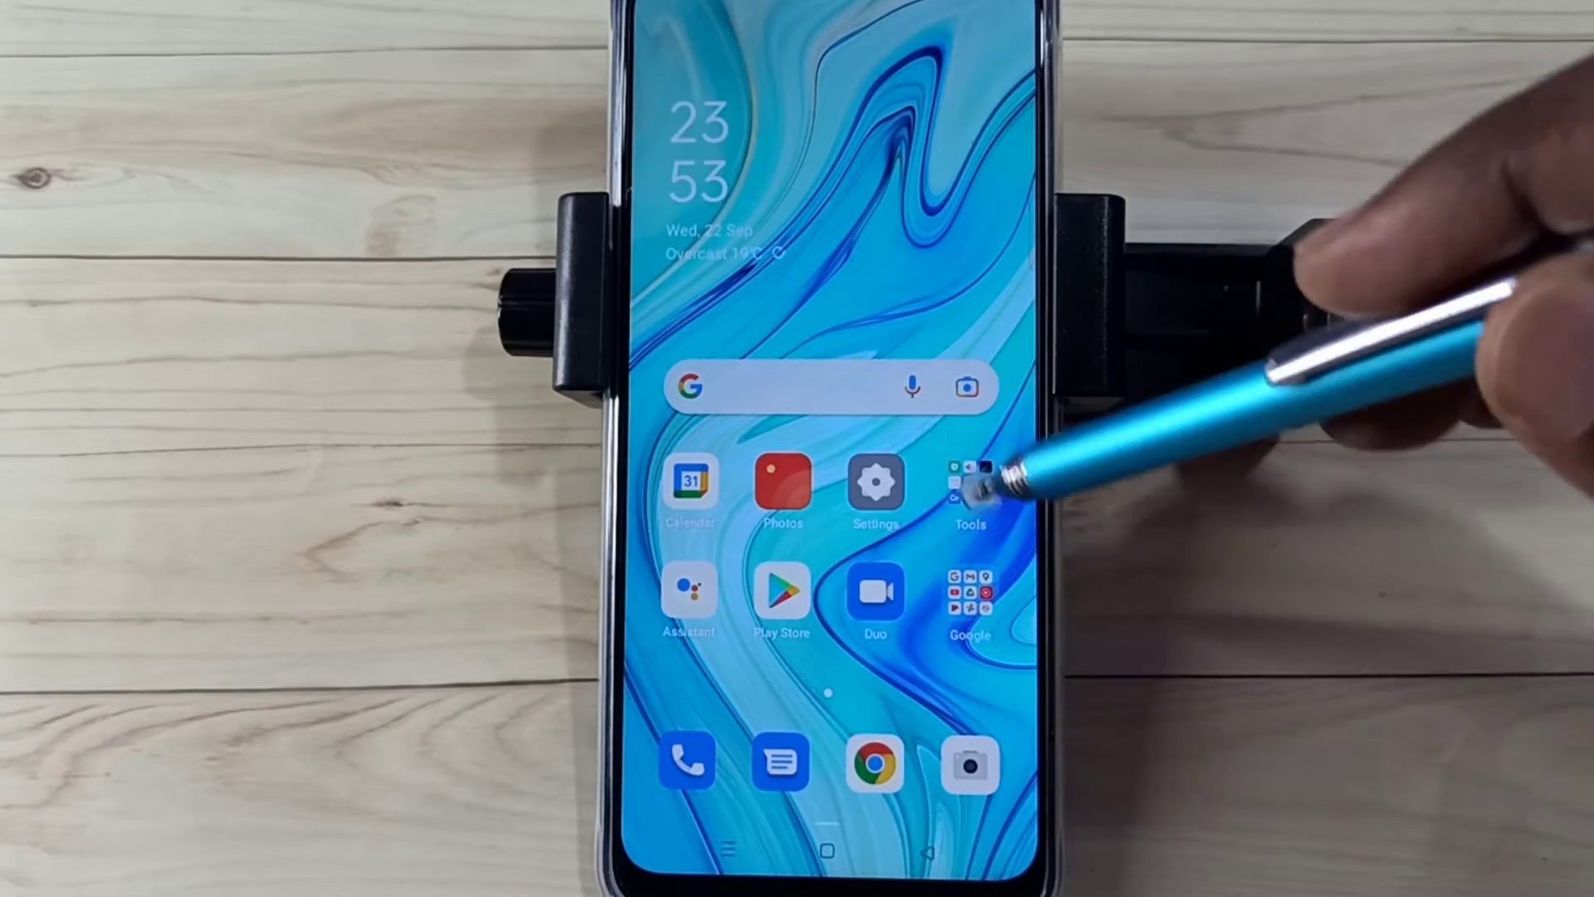
- Launch Settings and scroll to the bottom to reach the About phone page
click(877, 481)
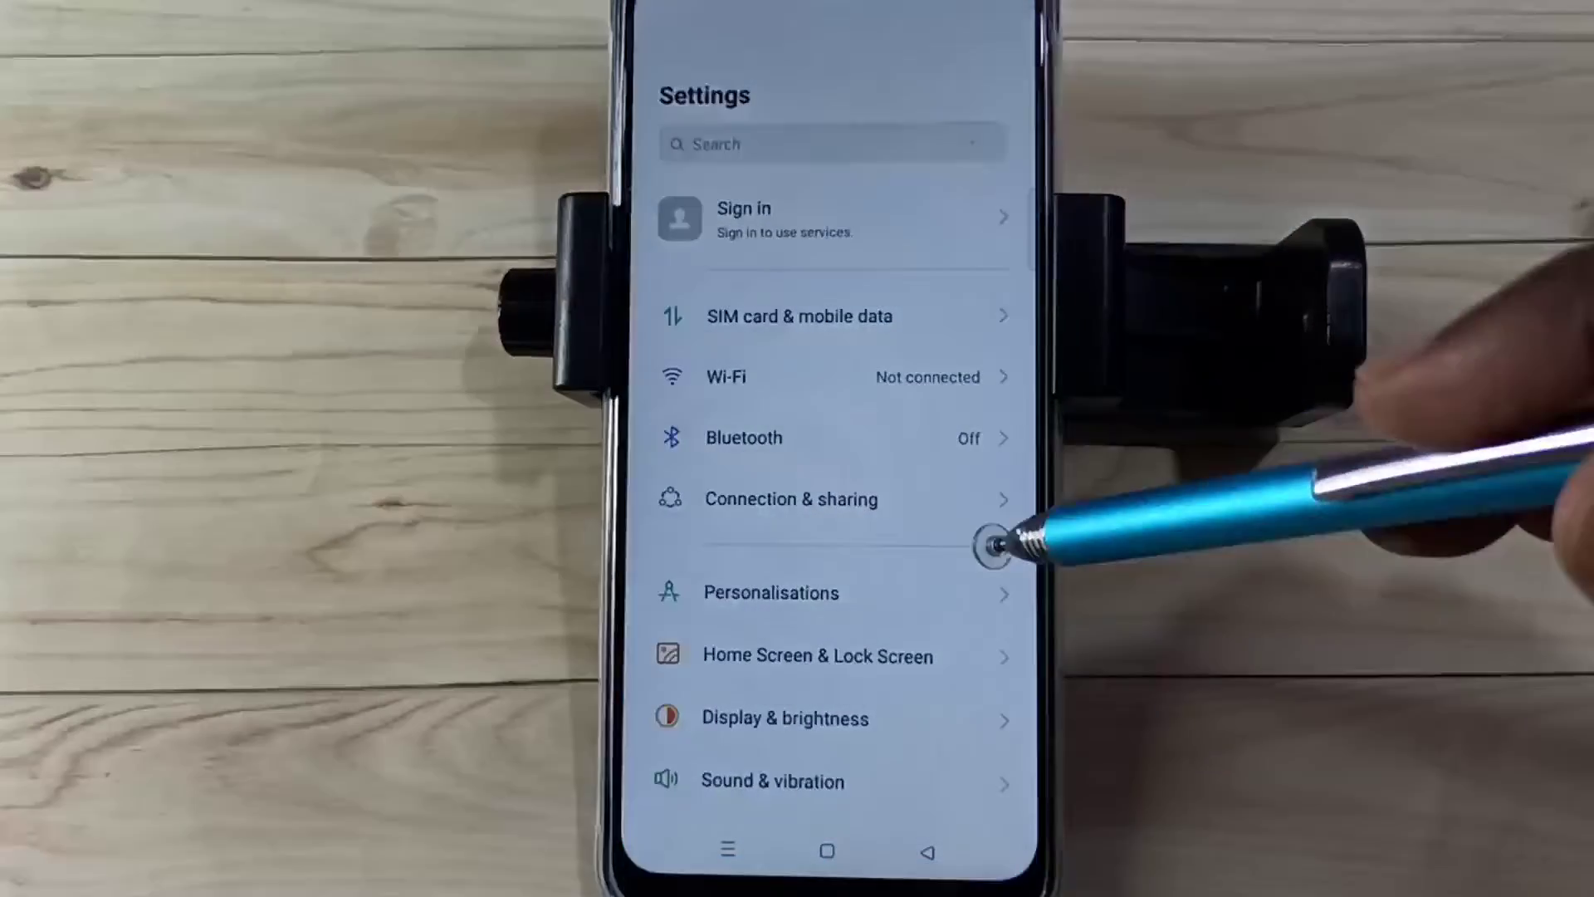
drag(922, 735, 1026, 220)
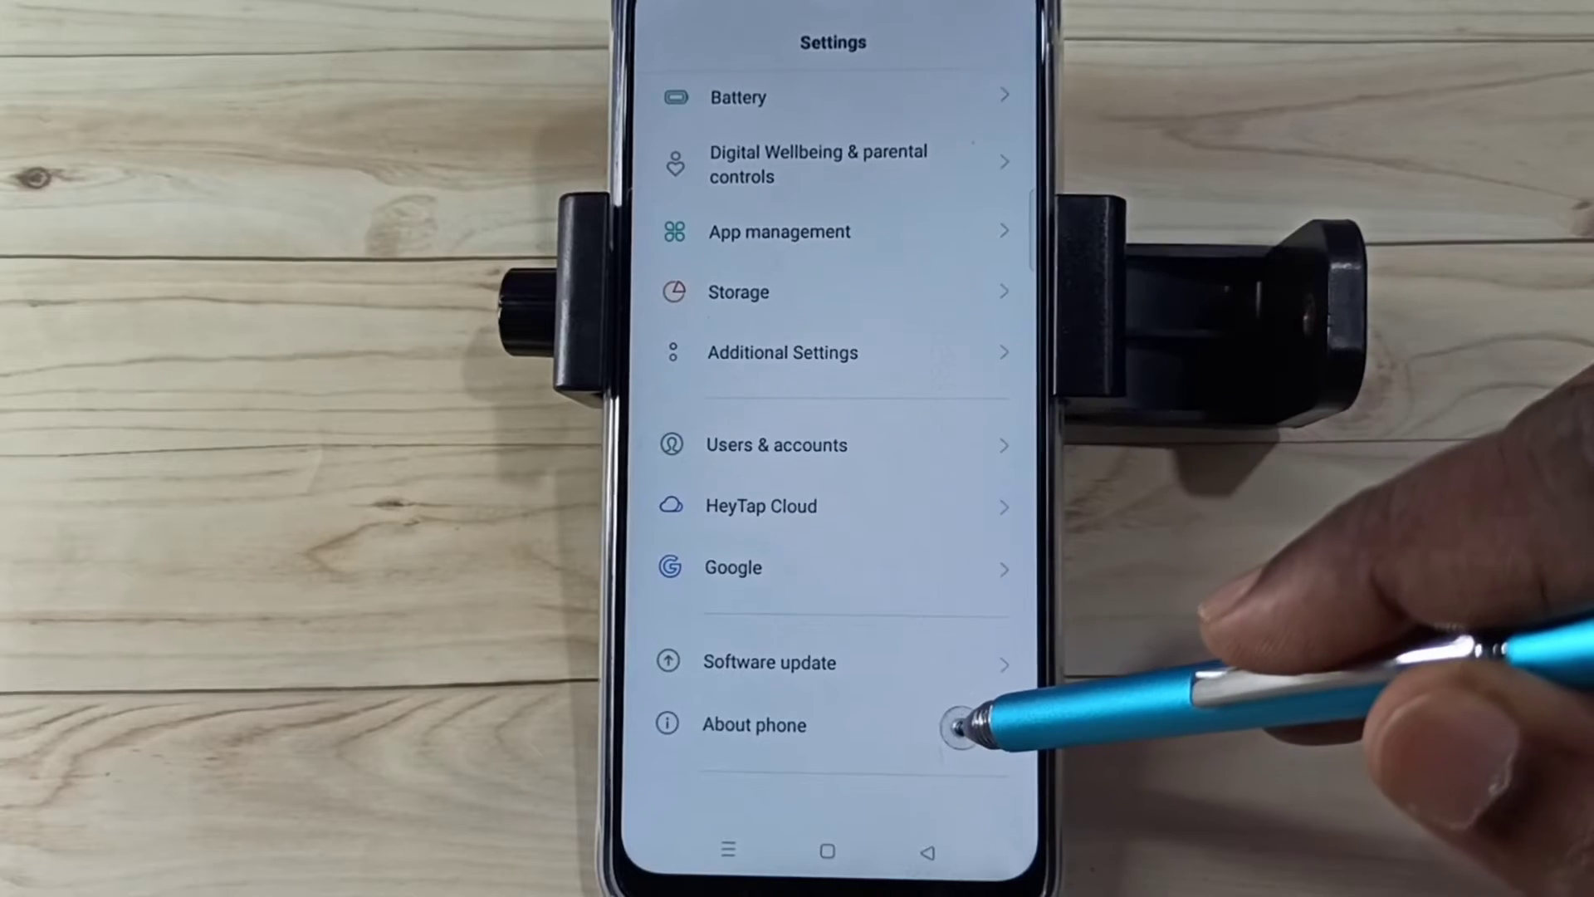
click(958, 723)
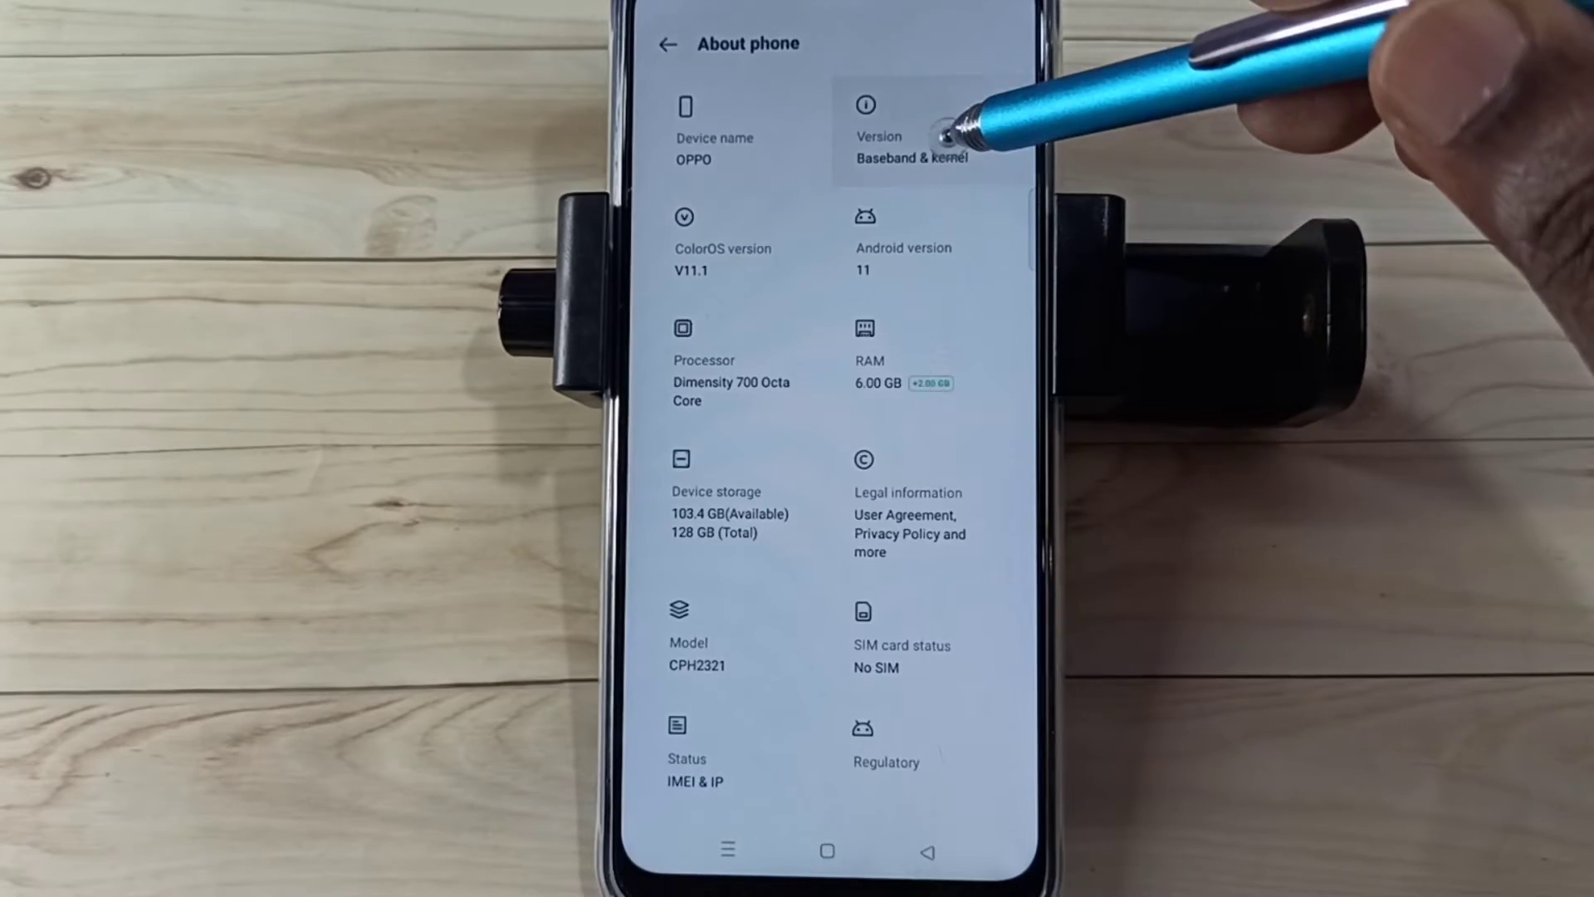
- Enable Developer mode by repeatedly tapping Build number on the Version page
click(949, 132)
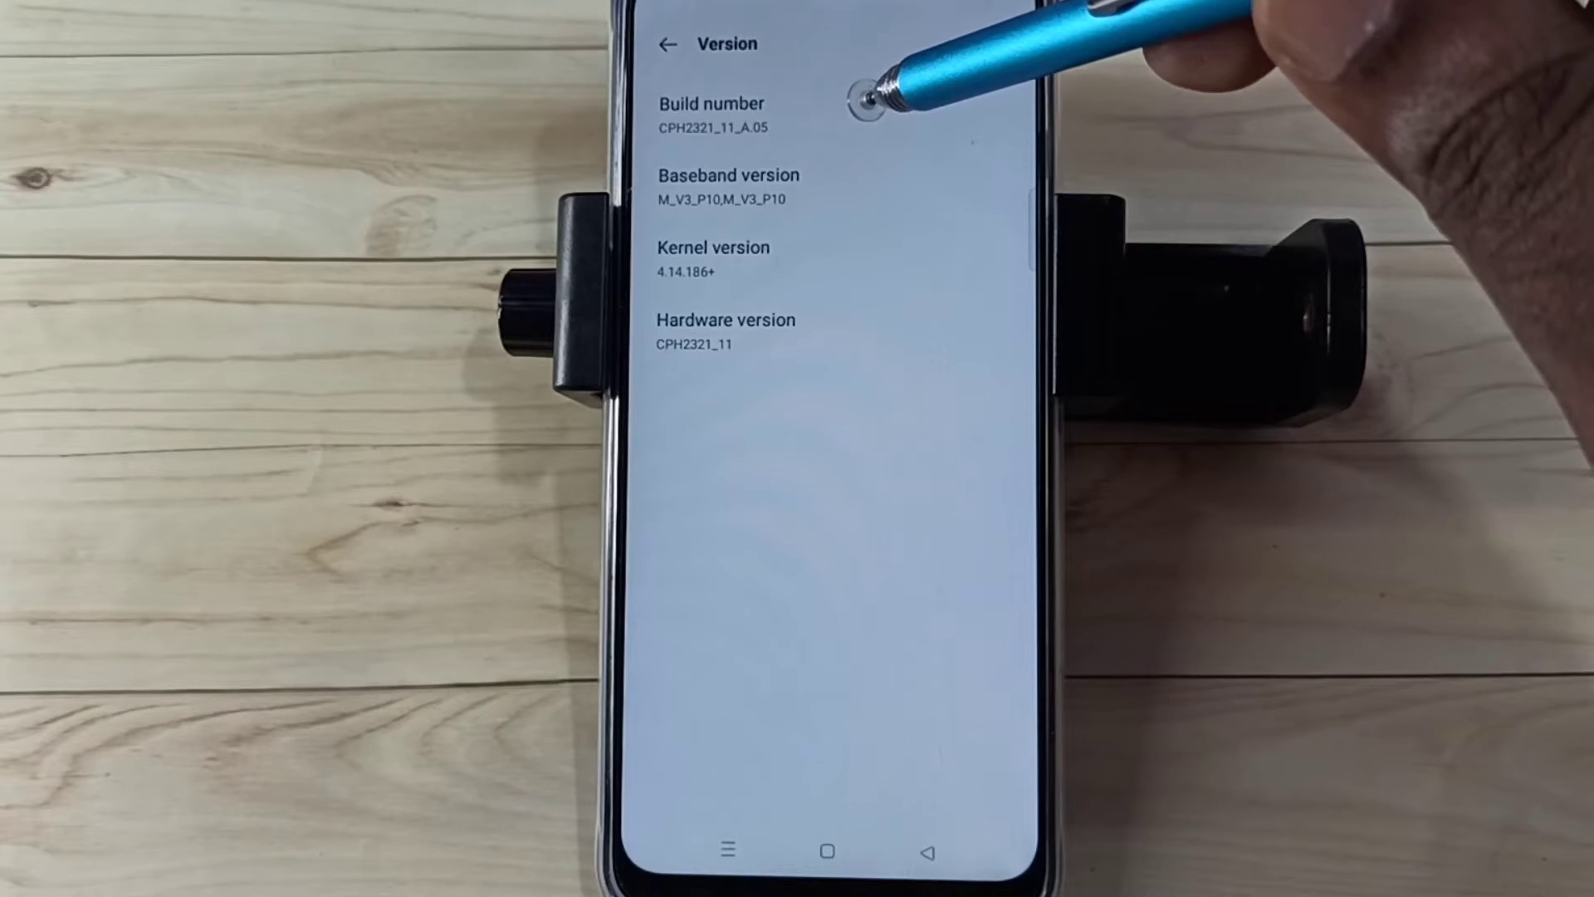
click(882, 112)
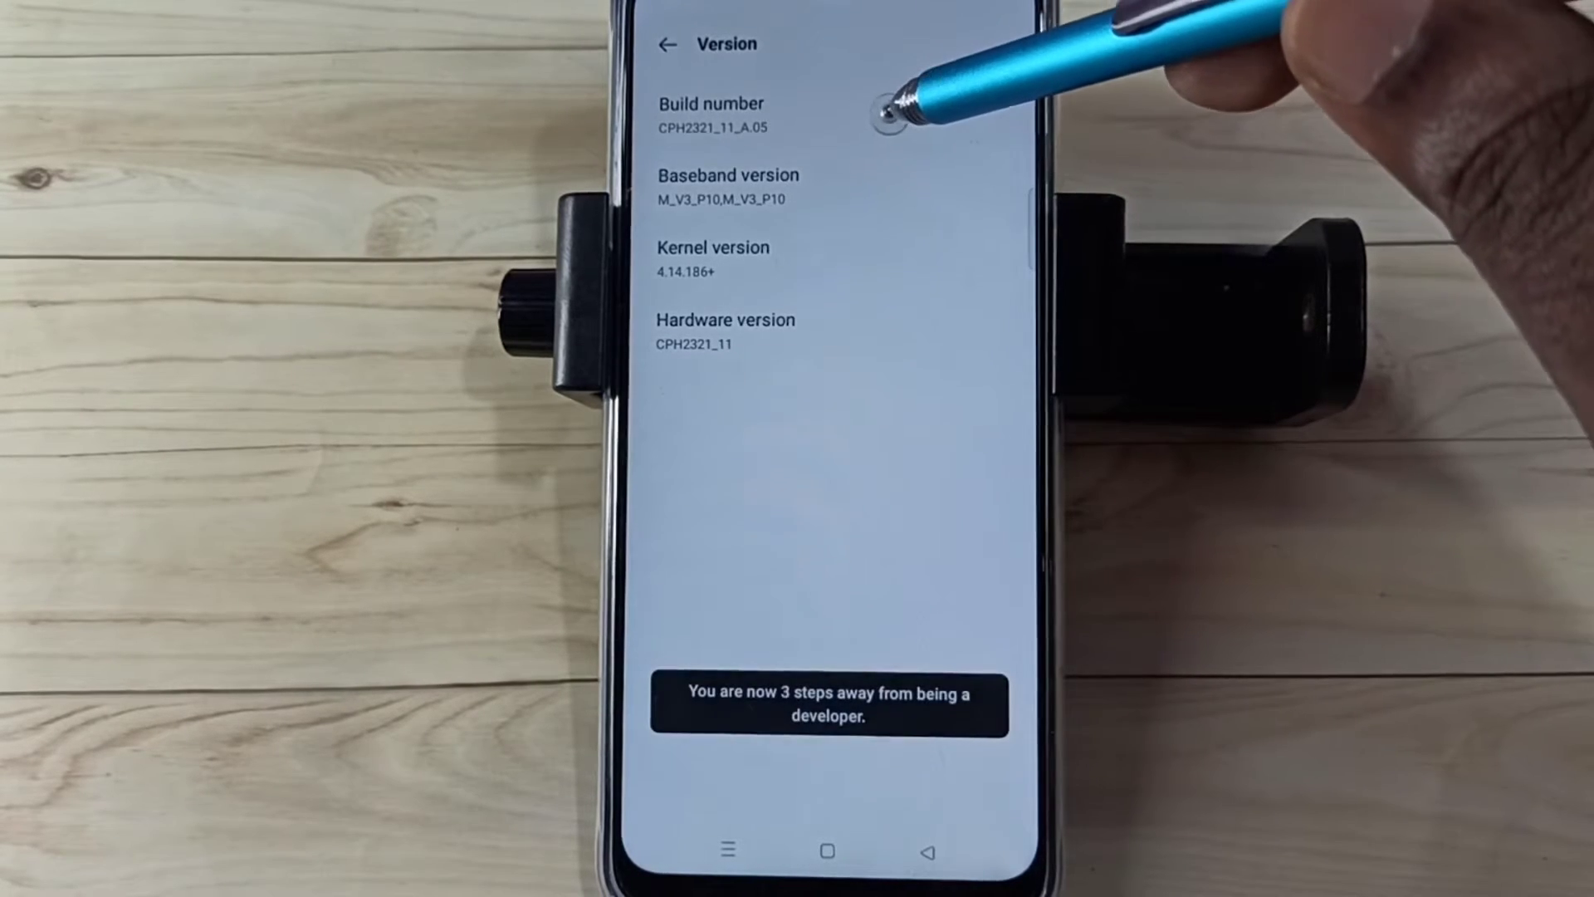
click(906, 111)
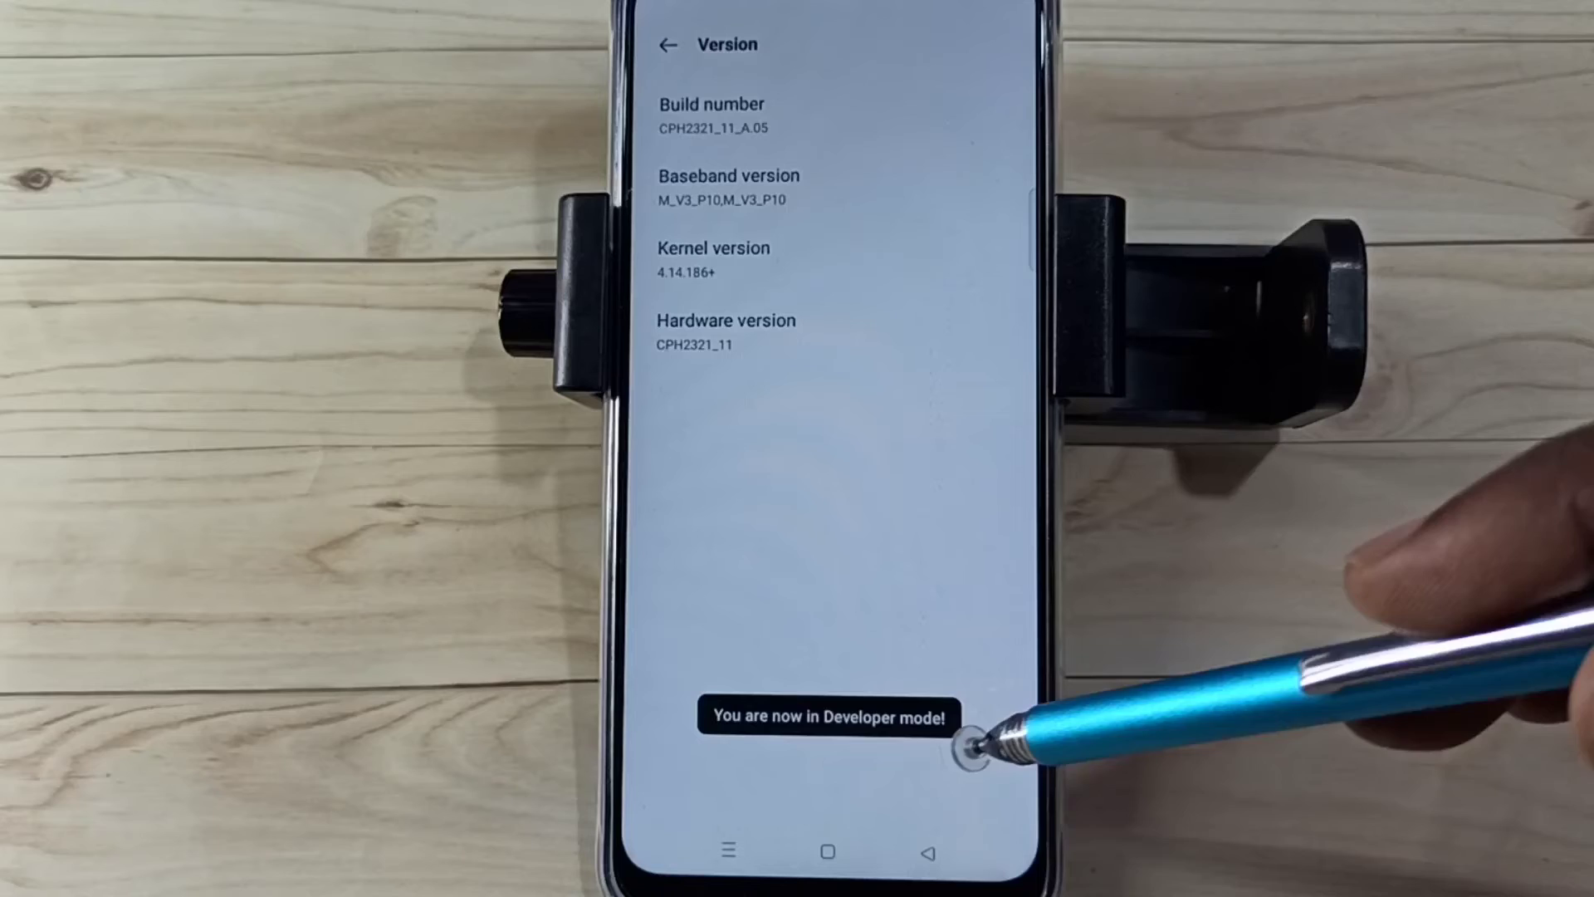
- Go back to the main Settings list and reach Developer options via Additional Settings
click(929, 854)
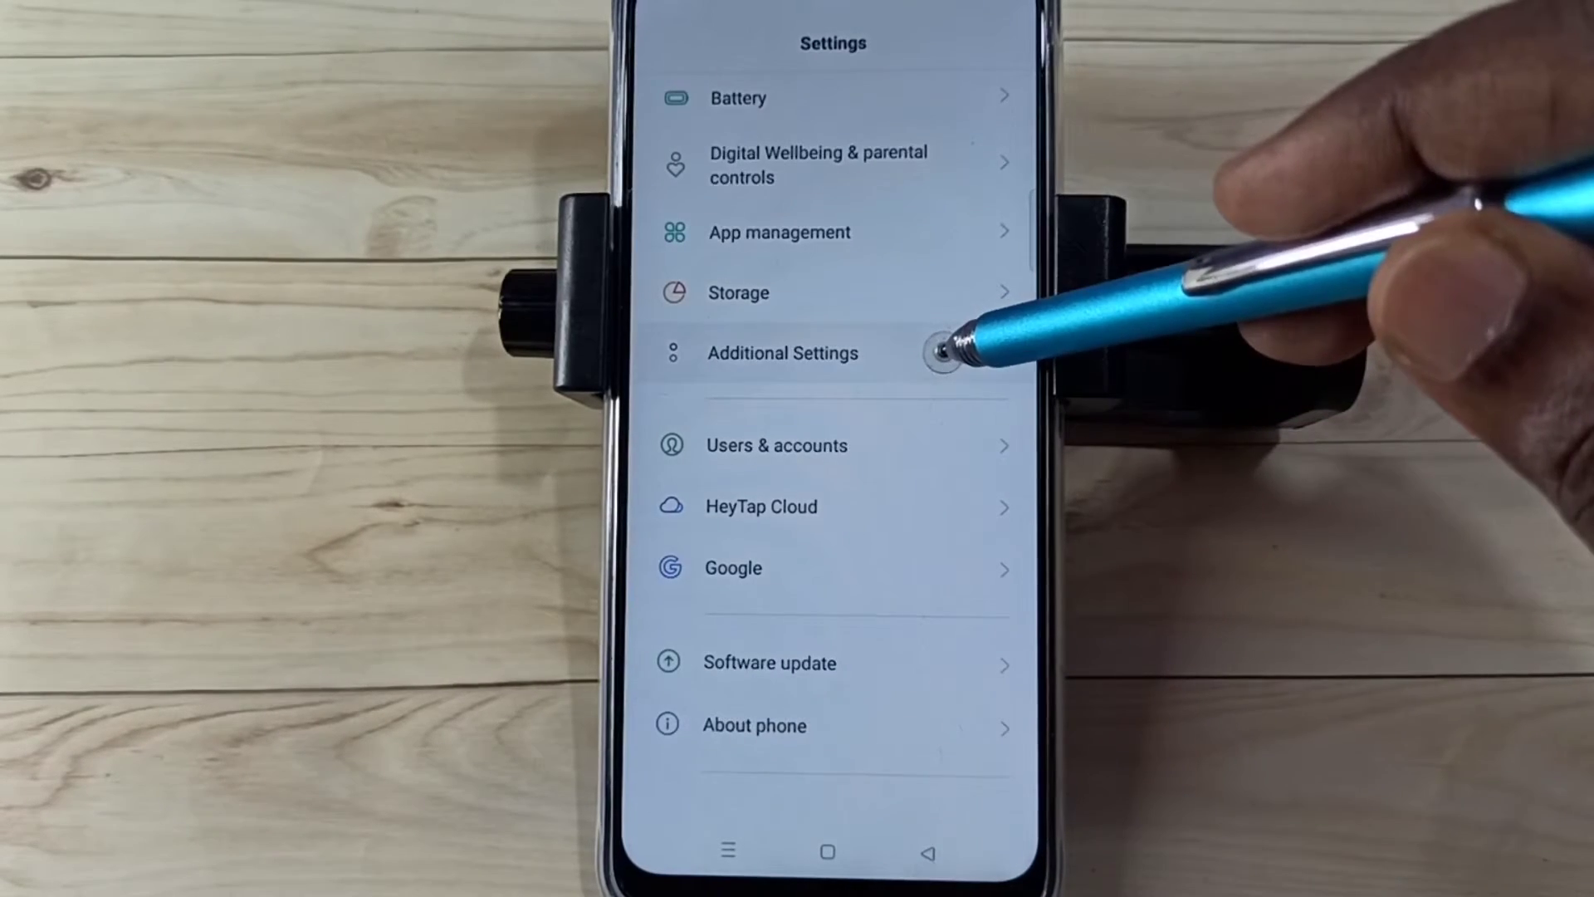
click(942, 353)
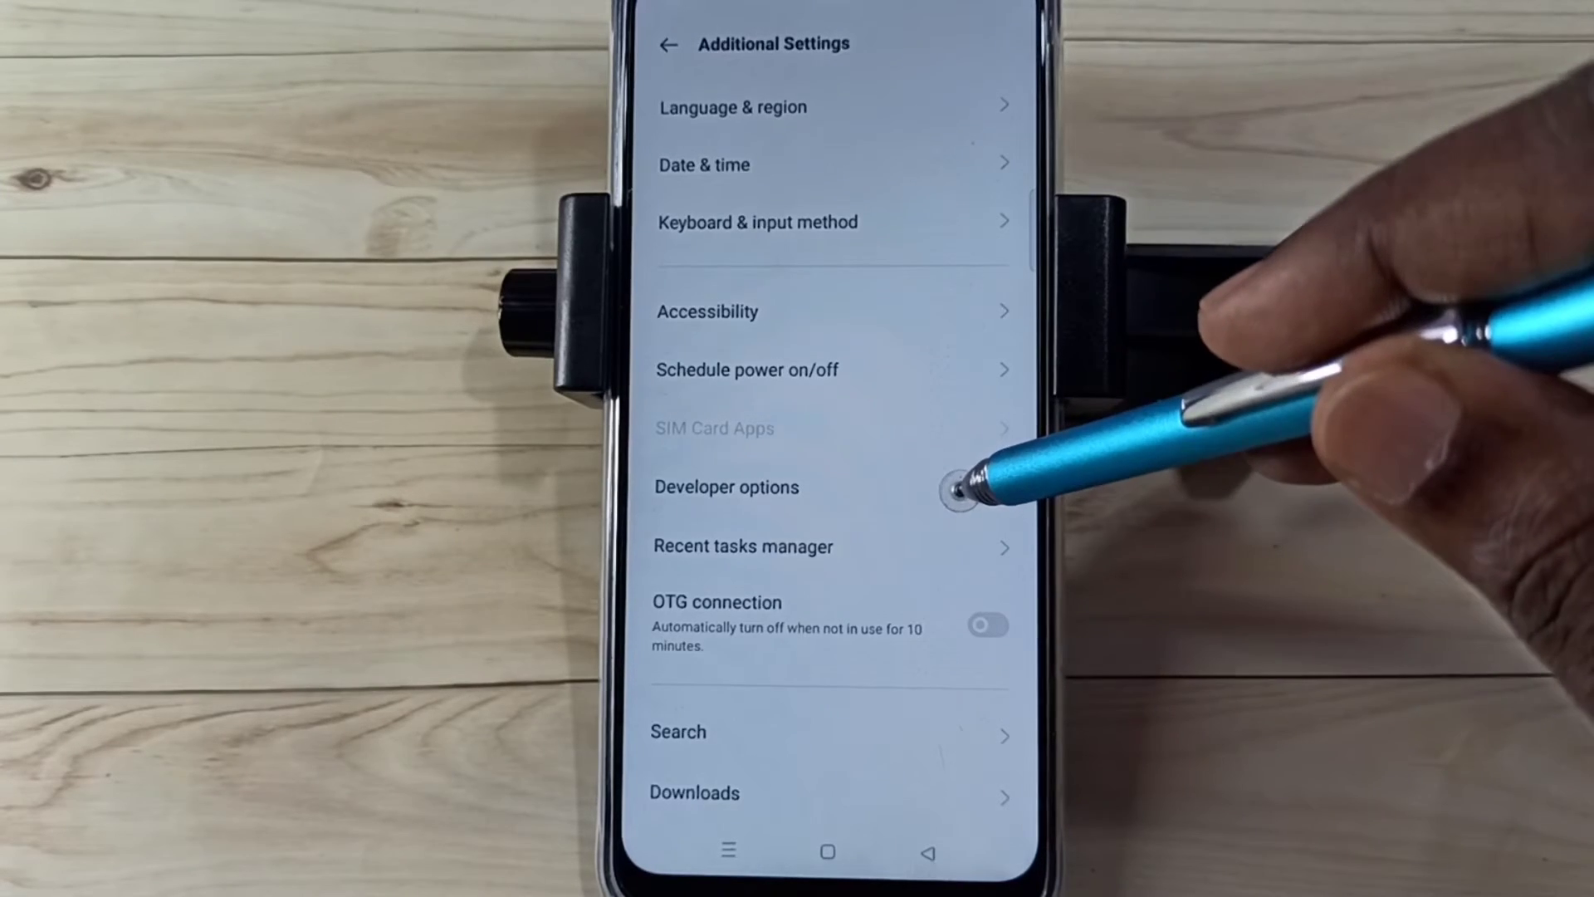
click(962, 486)
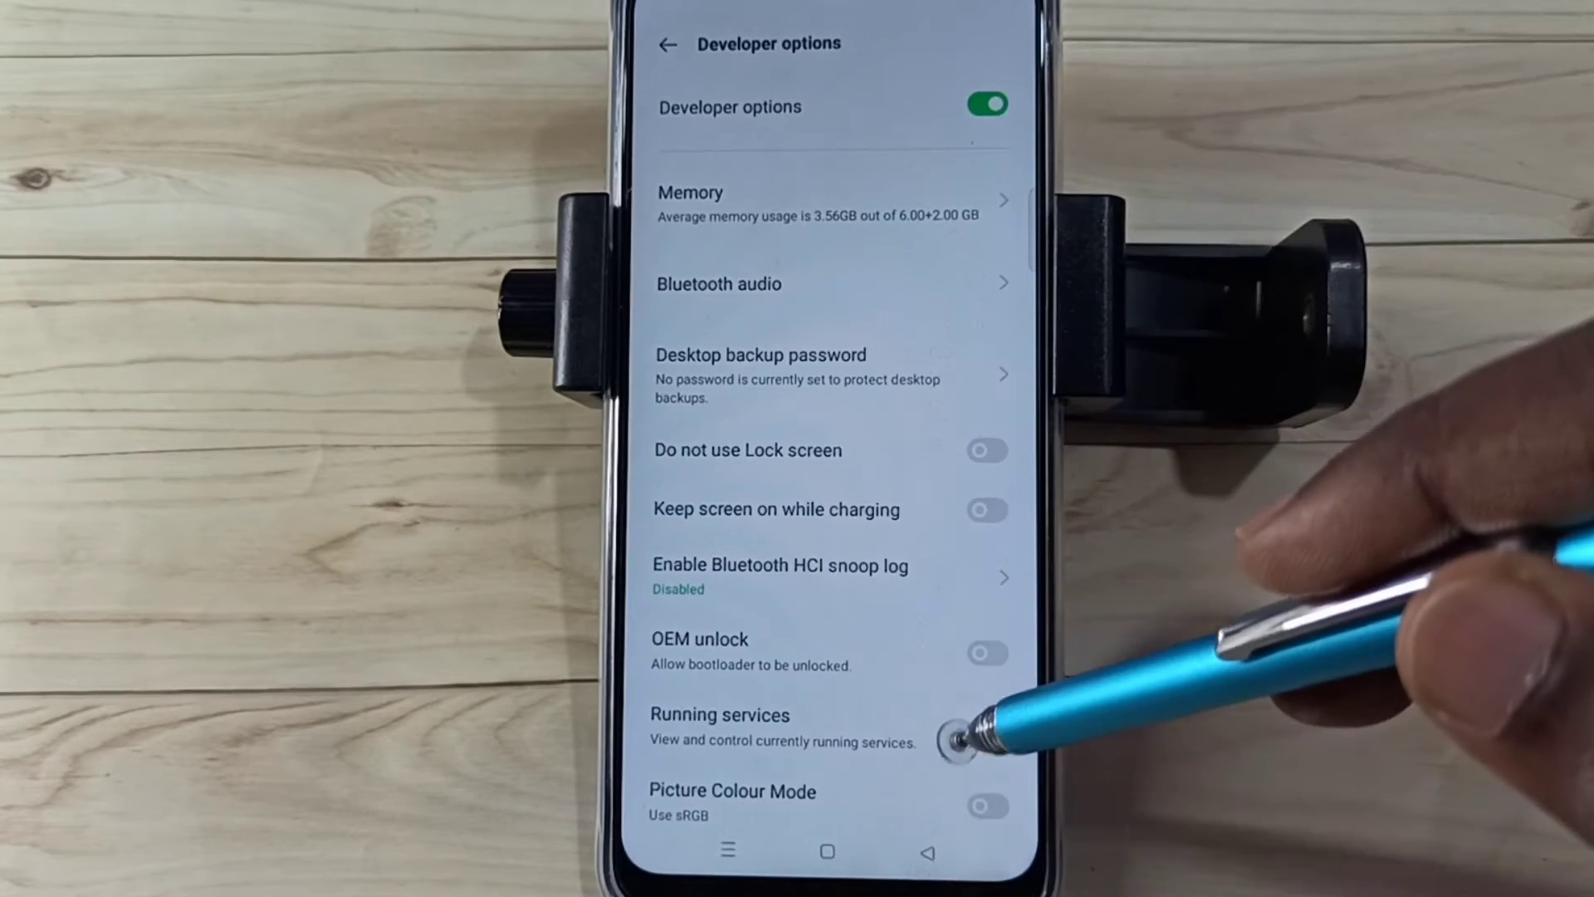
scroll(933, 677, down, 3)
scroll(919, 659, down, 3)
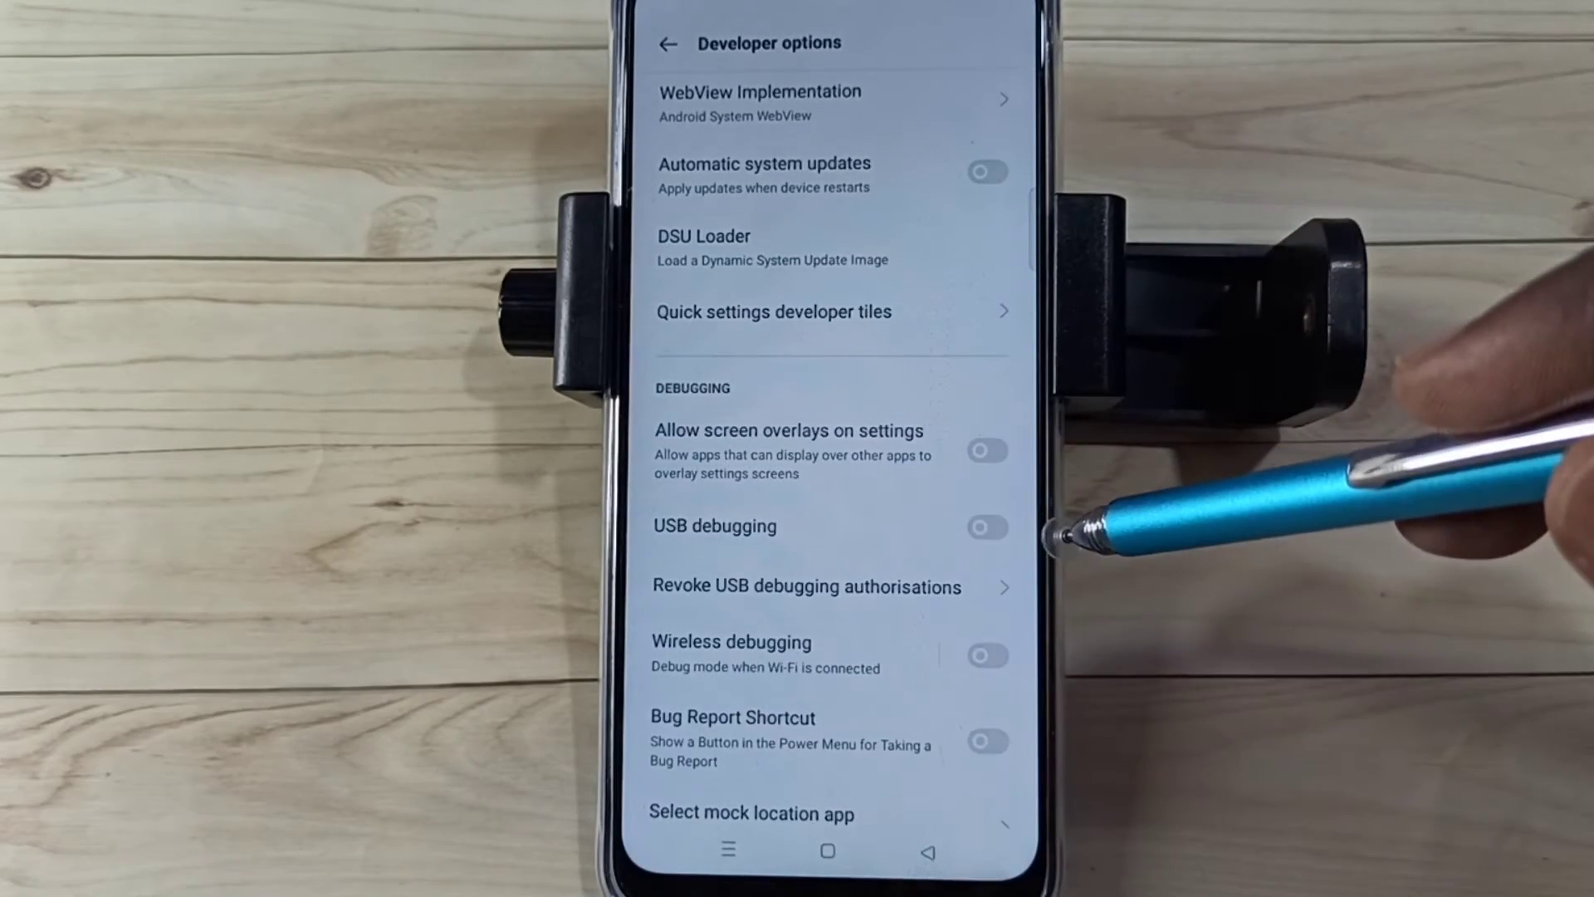
- Enable USB debugging, accept the Allow USB debugging prompt, then disable it again
click(997, 521)
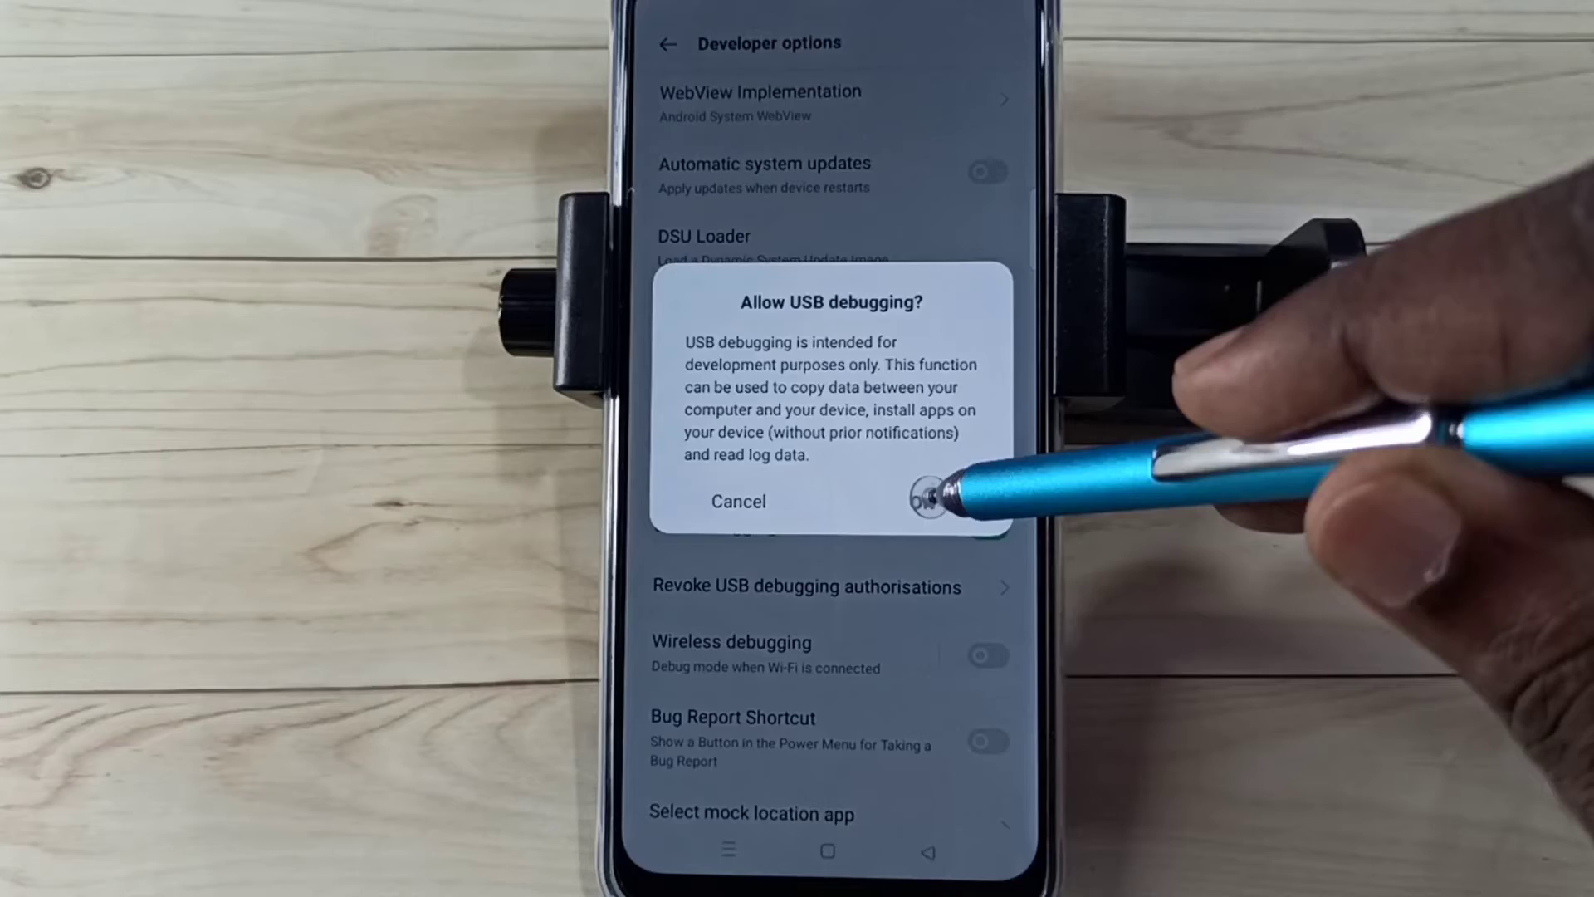
click(922, 502)
click(984, 530)
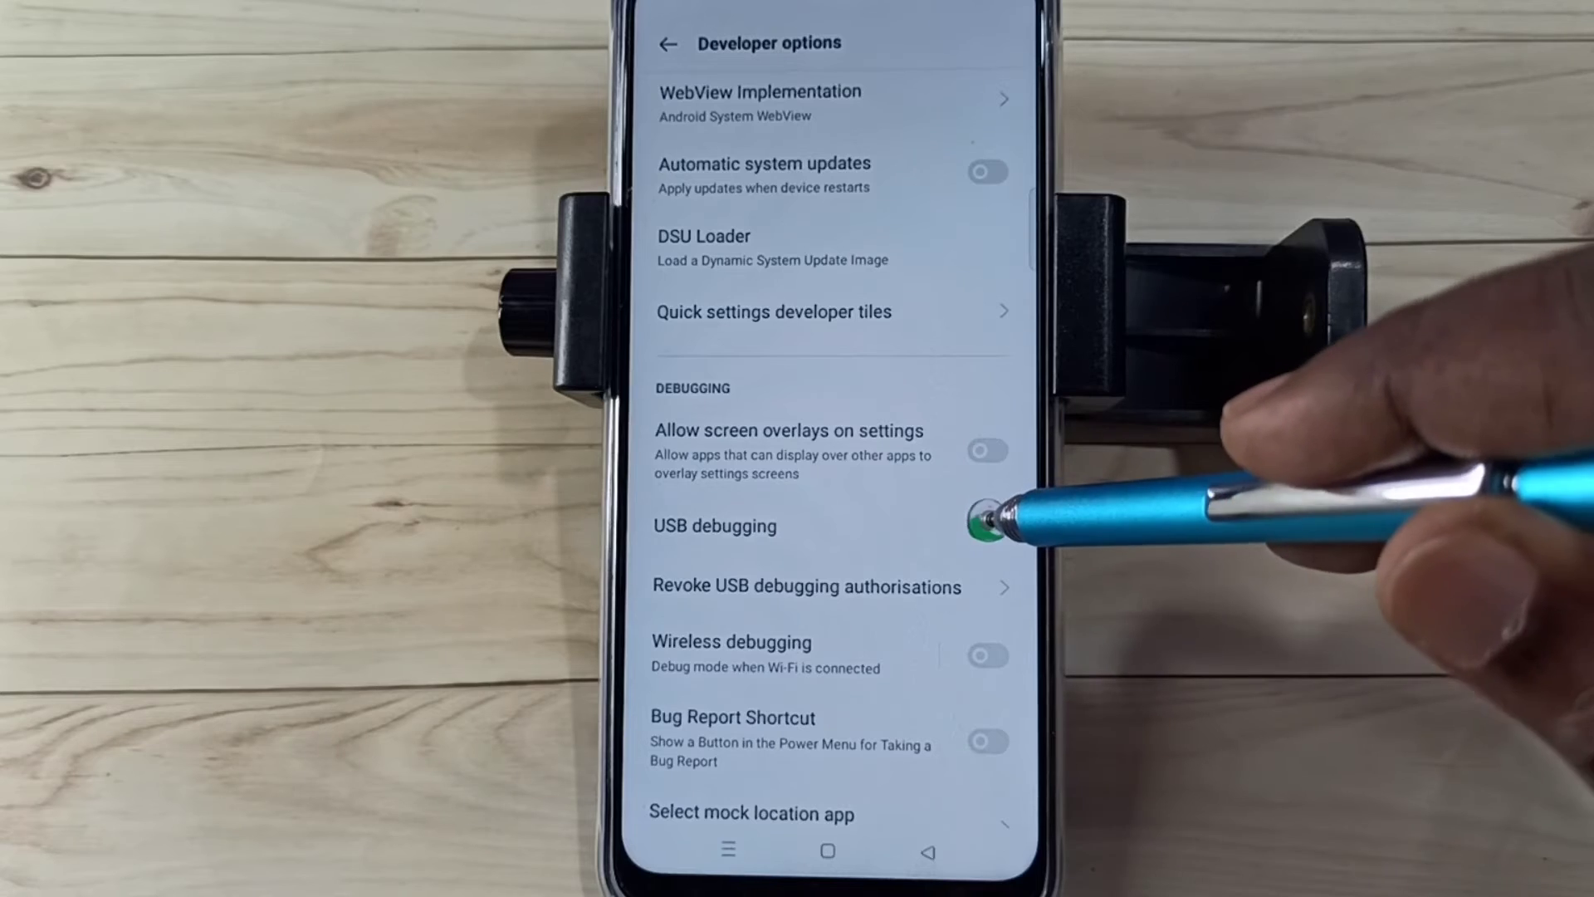
drag(934, 311, 918, 737)
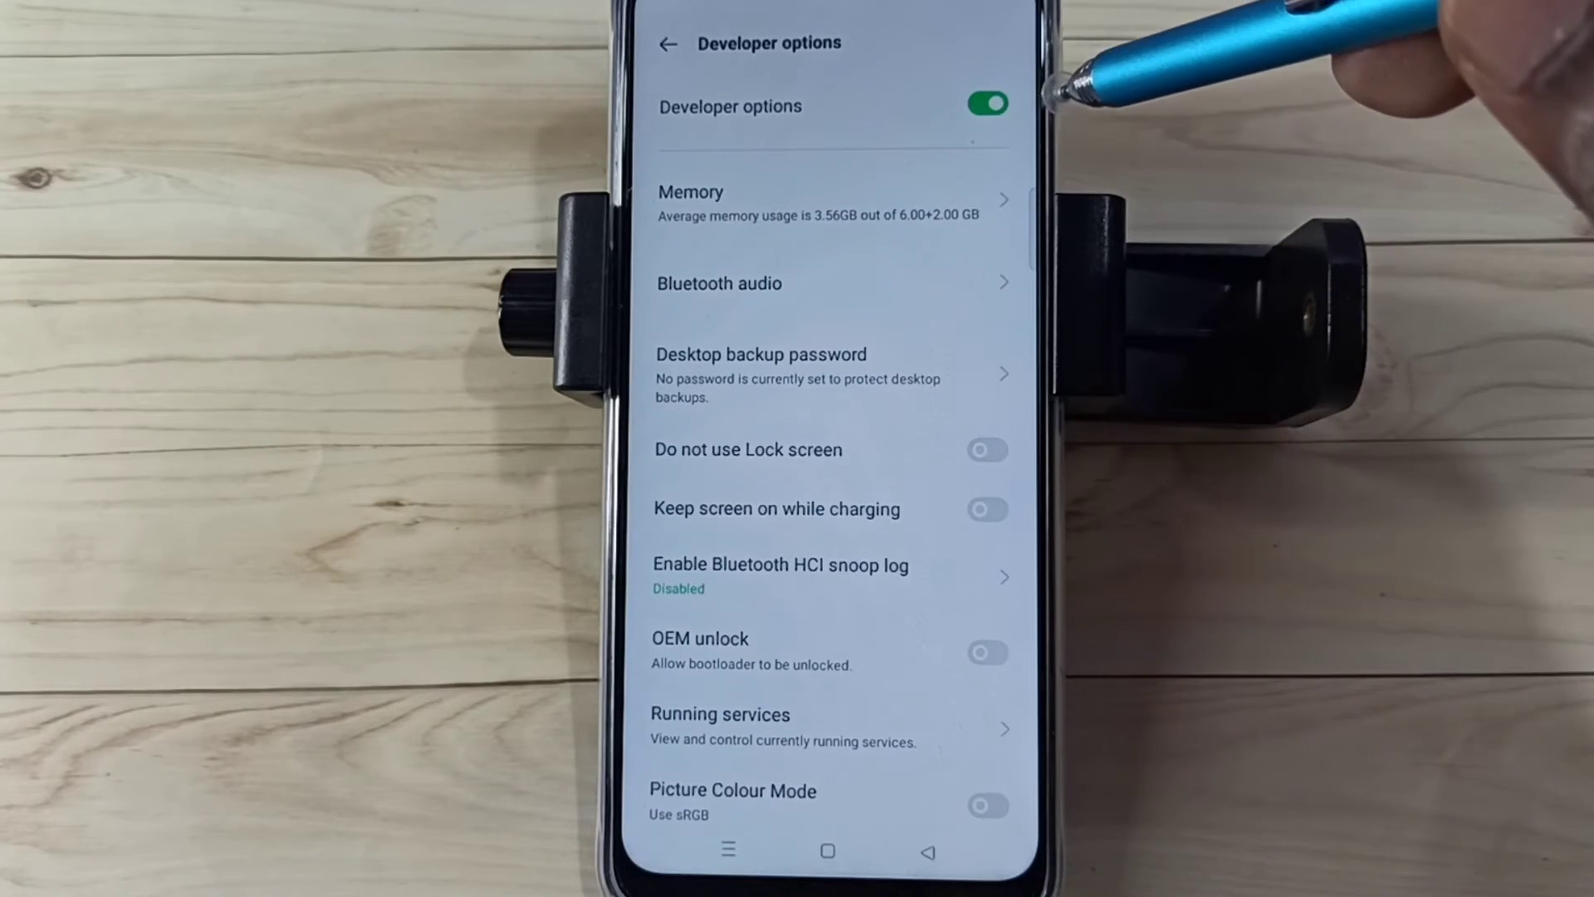
- Switch Developer options off and back out to the main Settings list
click(990, 104)
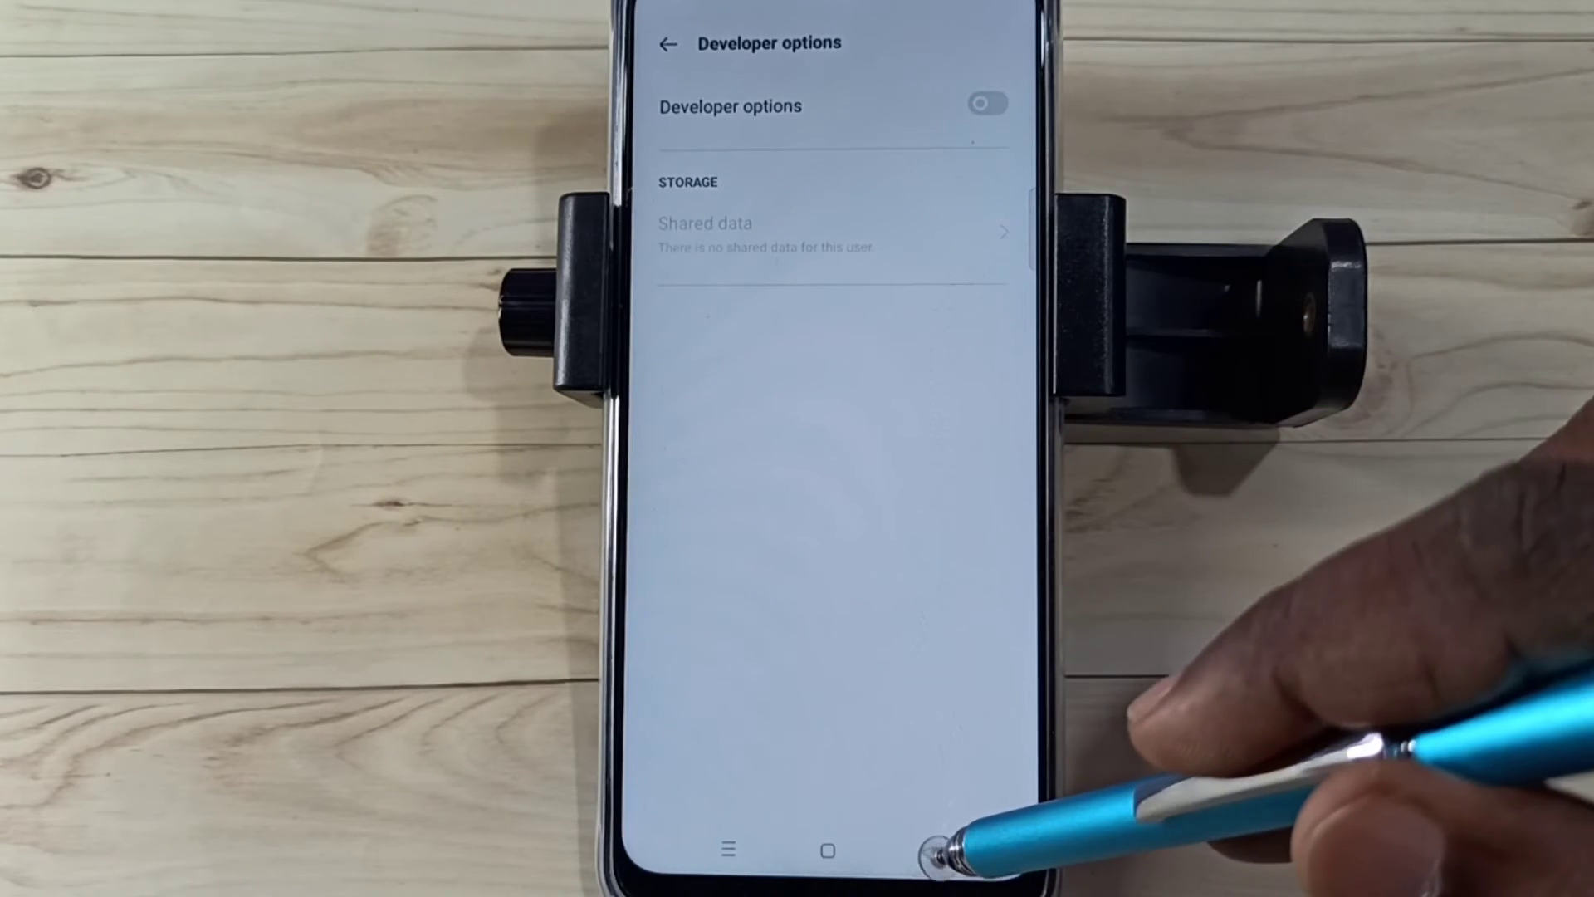
click(928, 851)
click(929, 851)
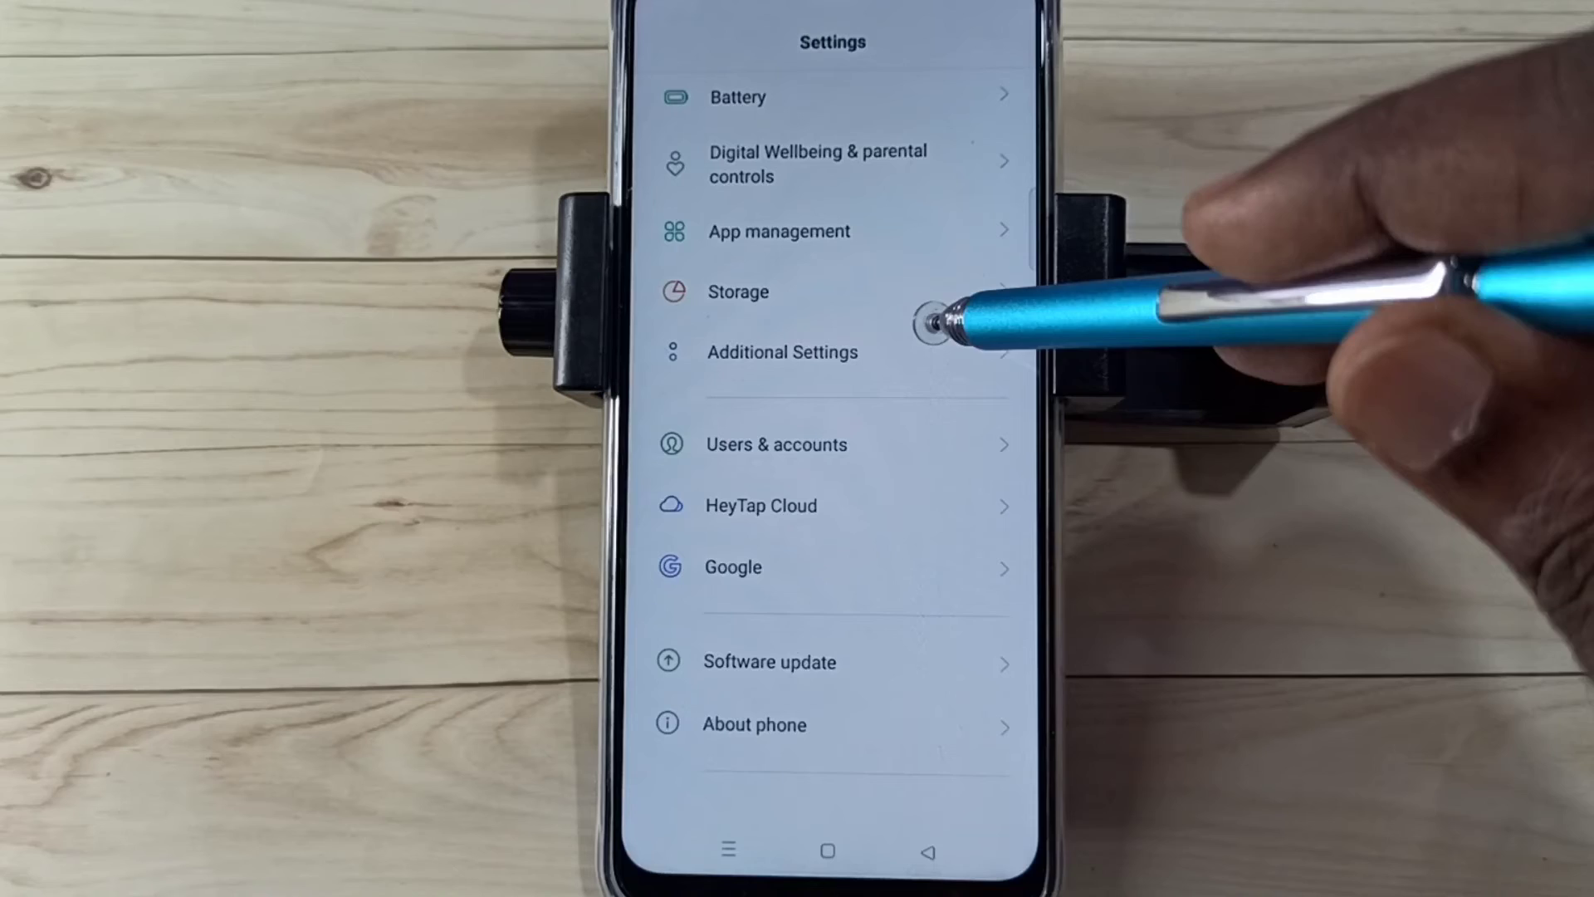
- Verify Additional Settings no longer lists Developer options, then return to the home screen
click(934, 358)
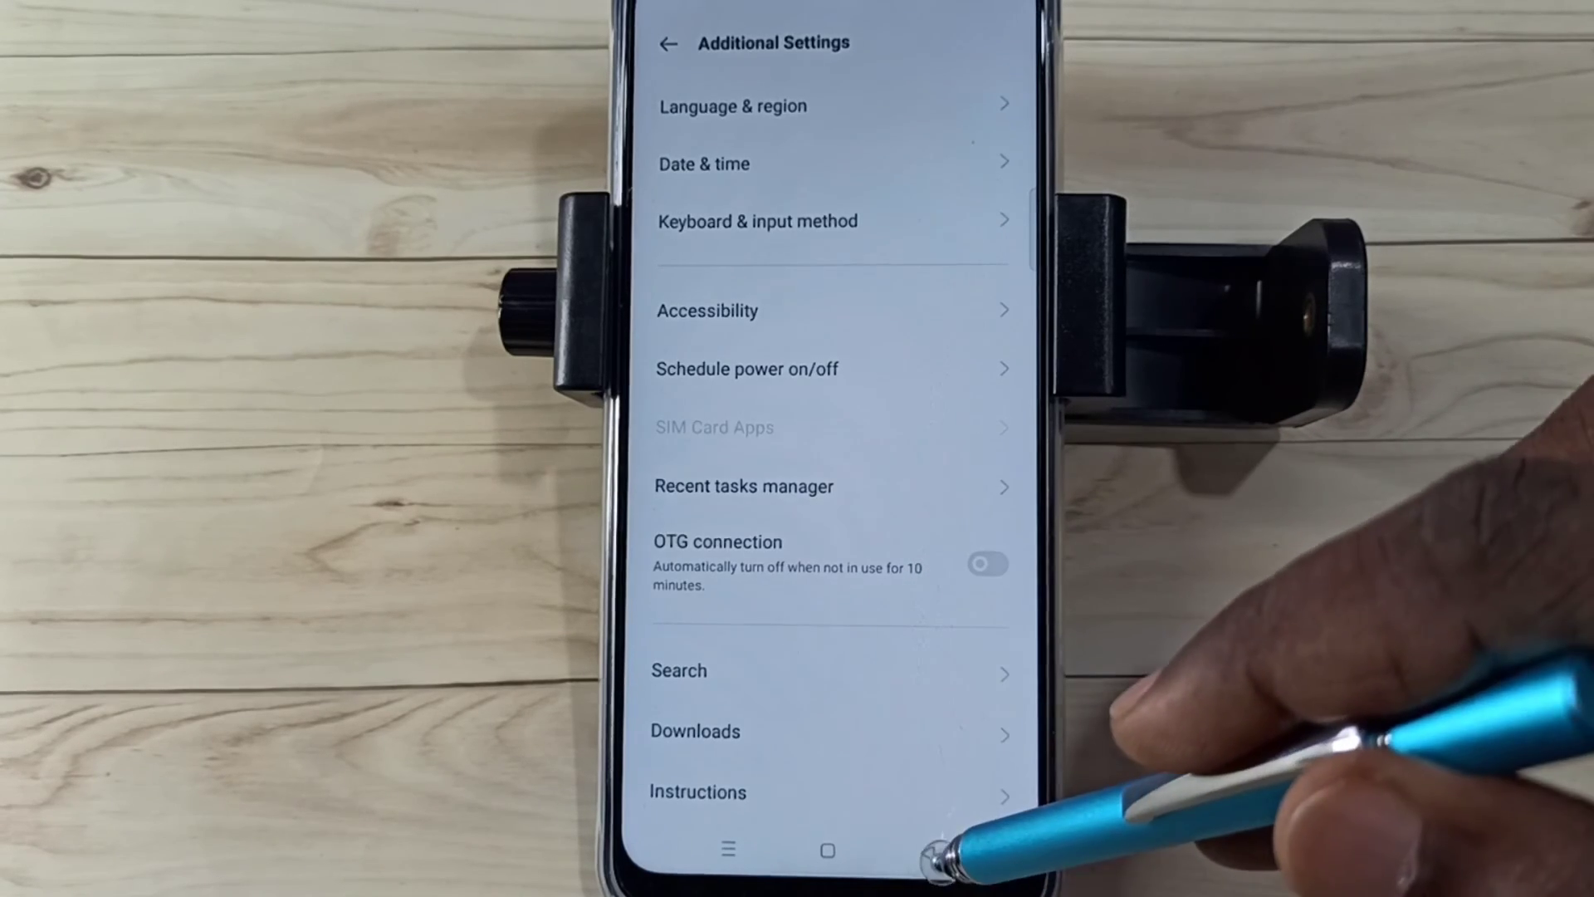
click(979, 859)
click(929, 851)
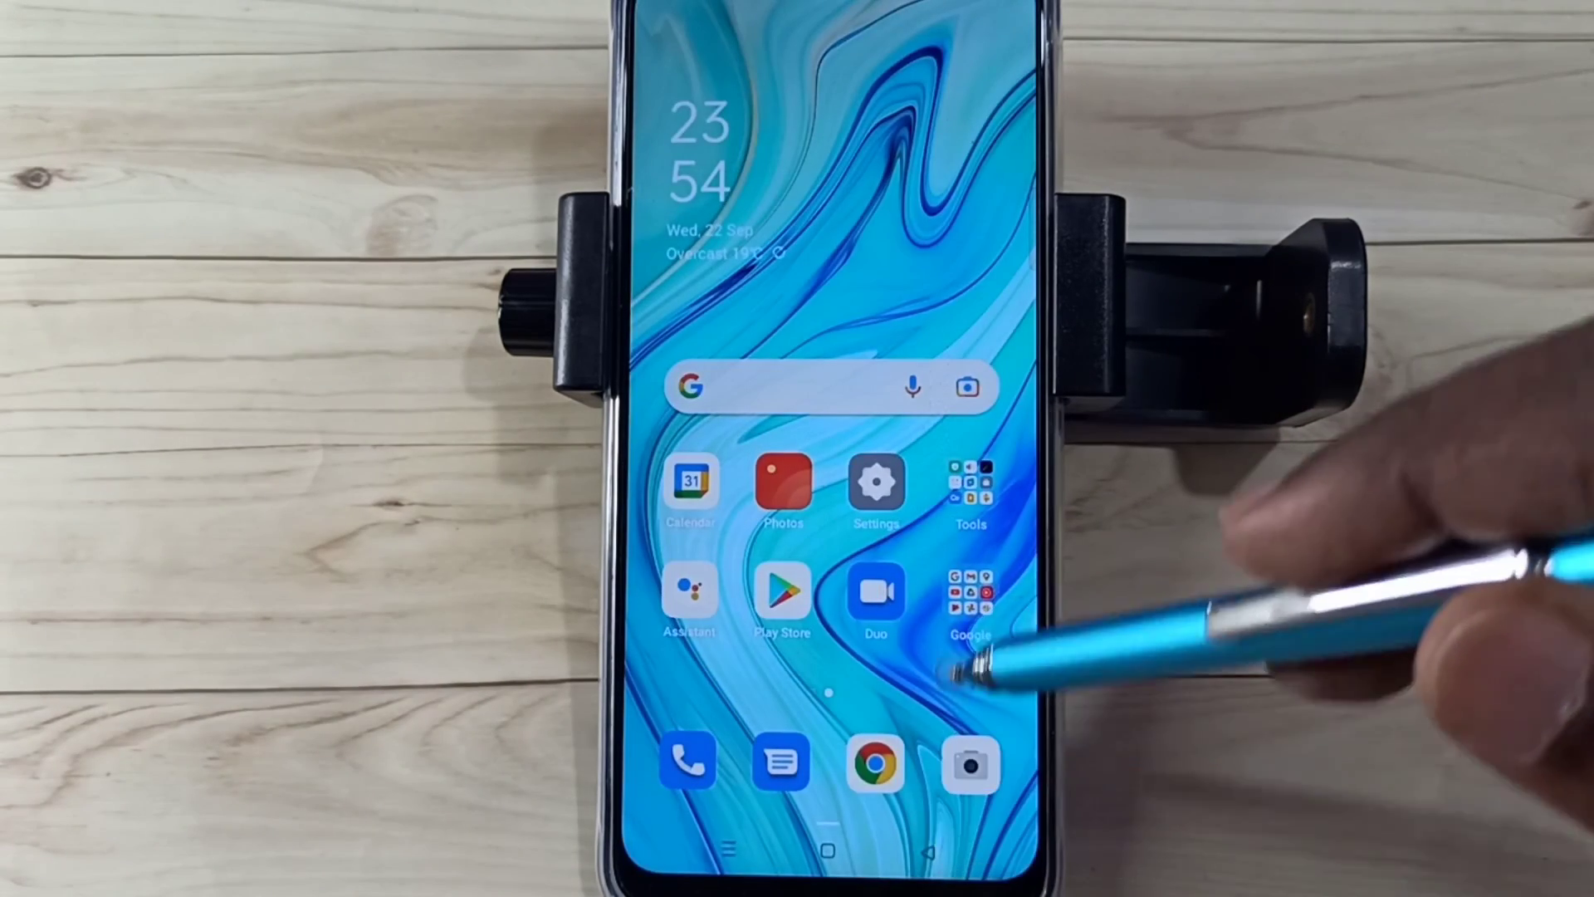